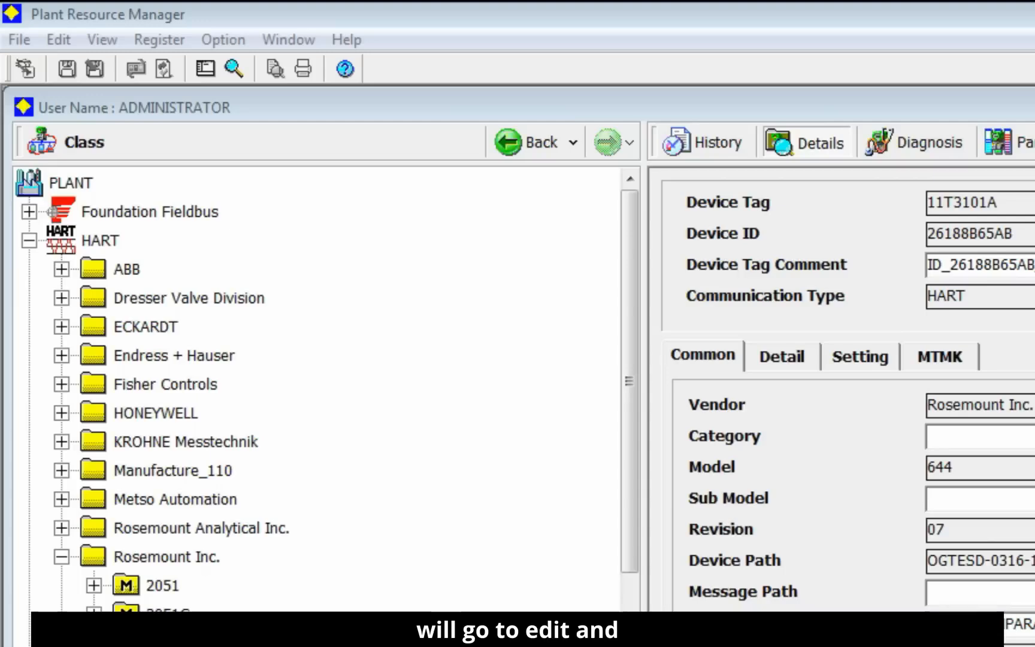
Step: Search the Facility & Inspection Browser for device tags including 1217C and open the matching device 41T1217C
click(103, 41)
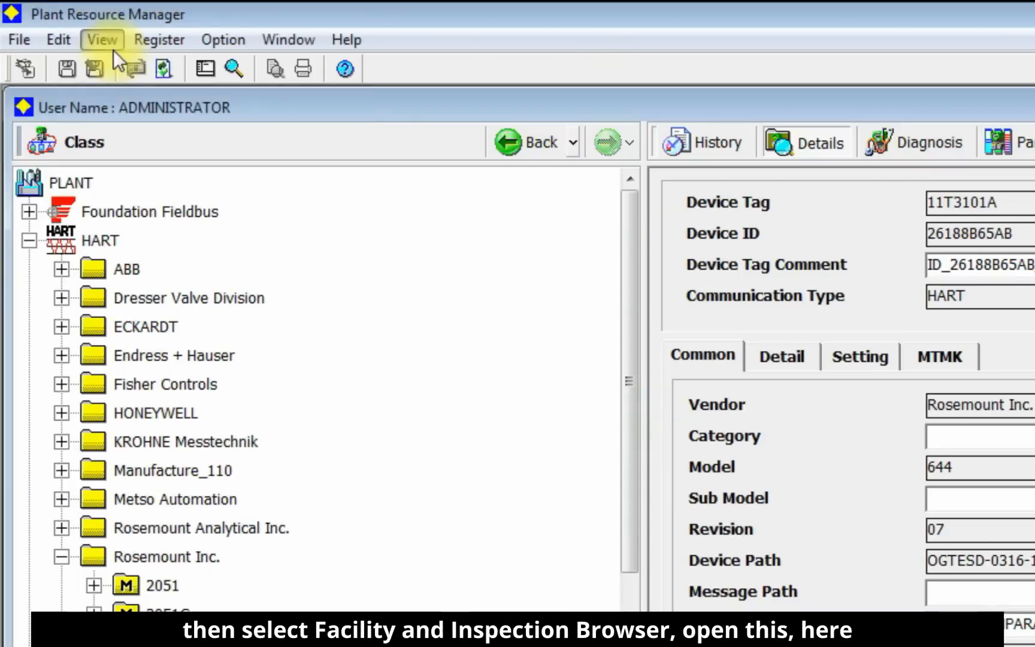
mouse_move(75, 35)
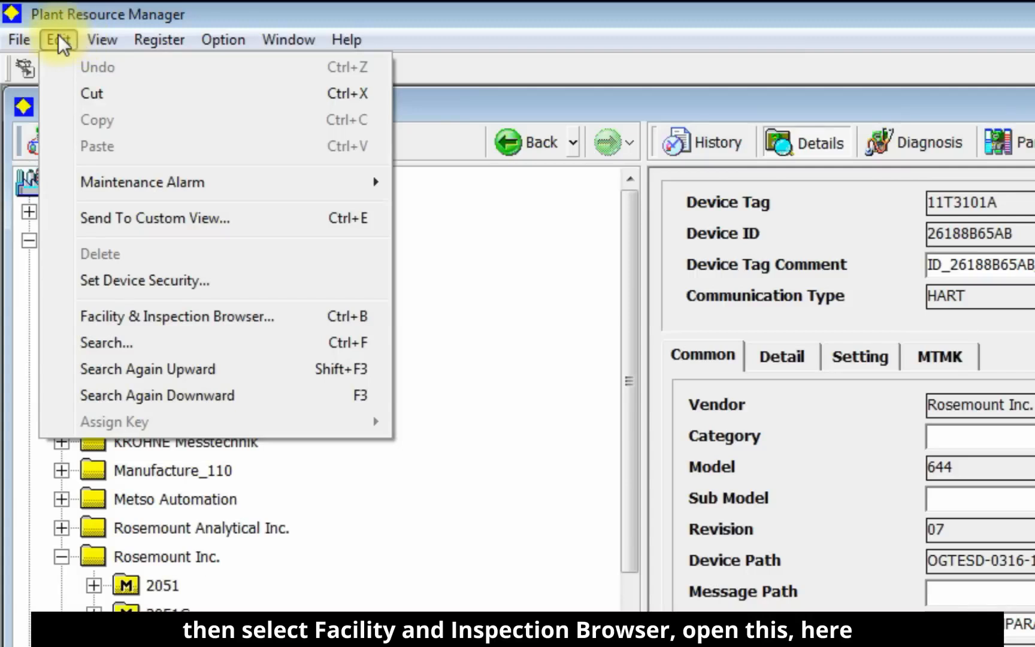
click(303, 317)
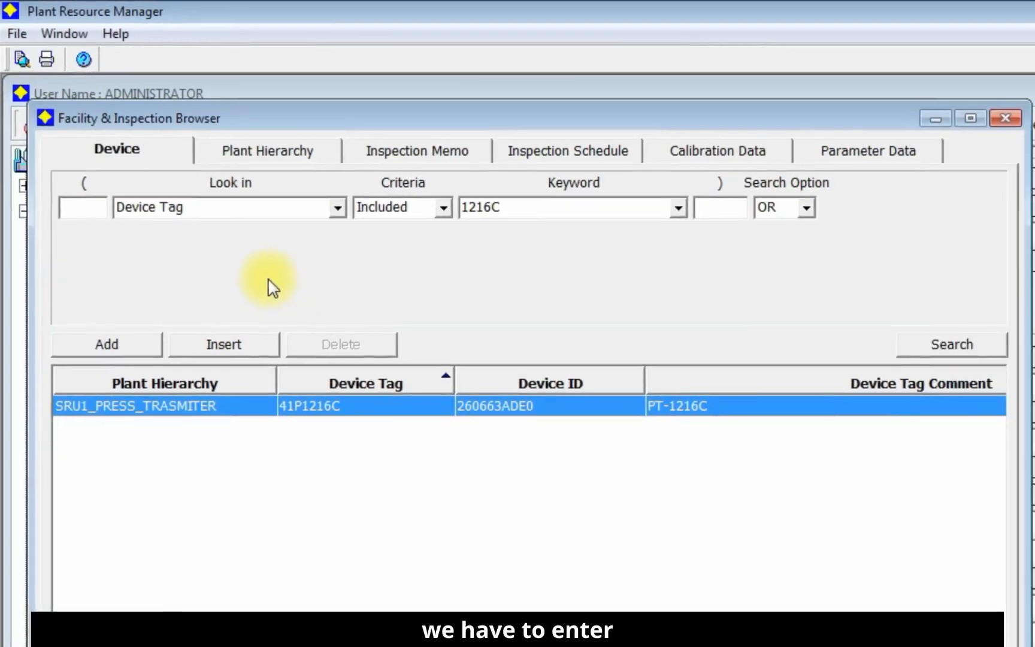
double_click(539, 209)
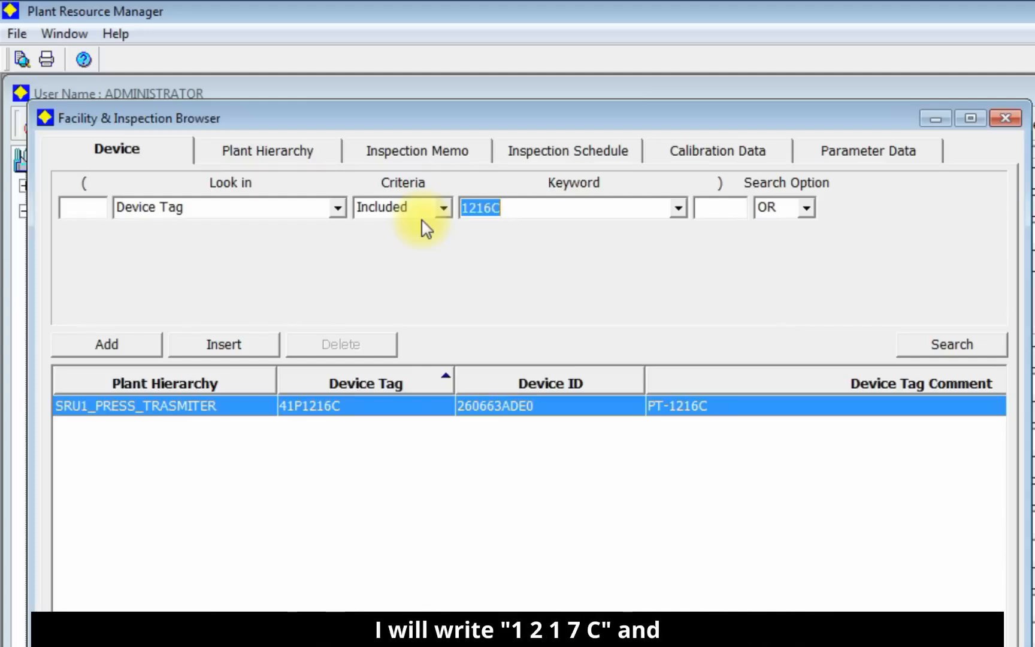
text(1217C)
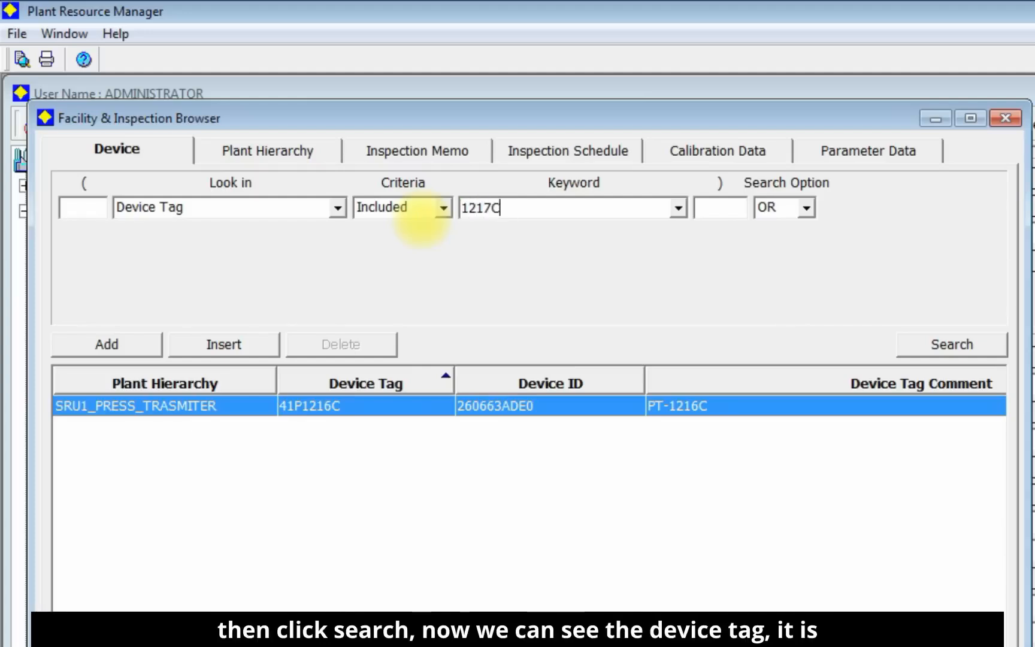
click(915, 352)
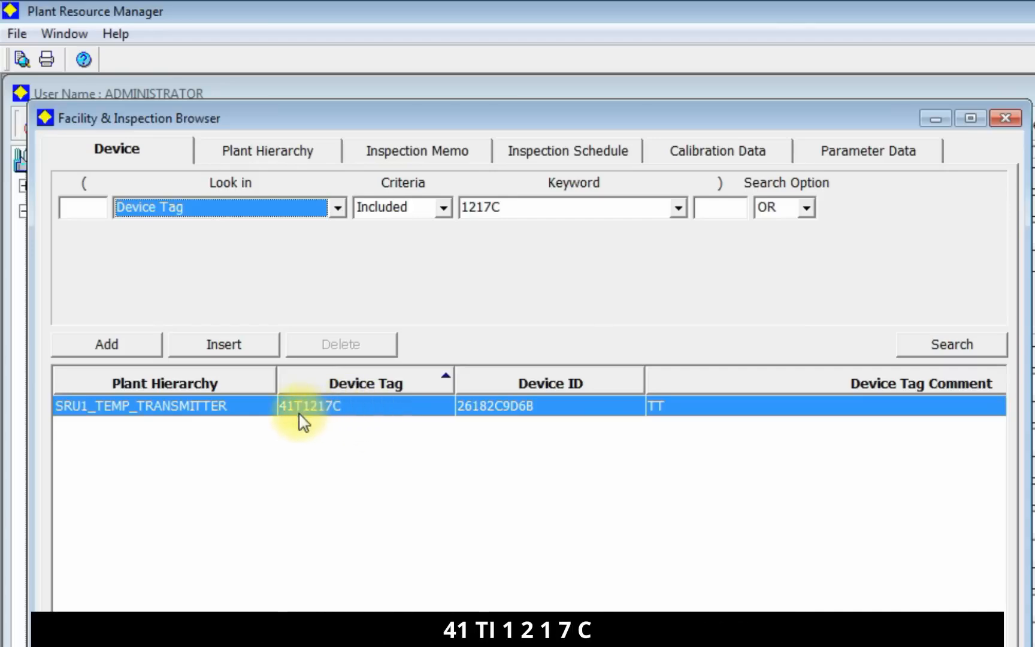
double_click(336, 410)
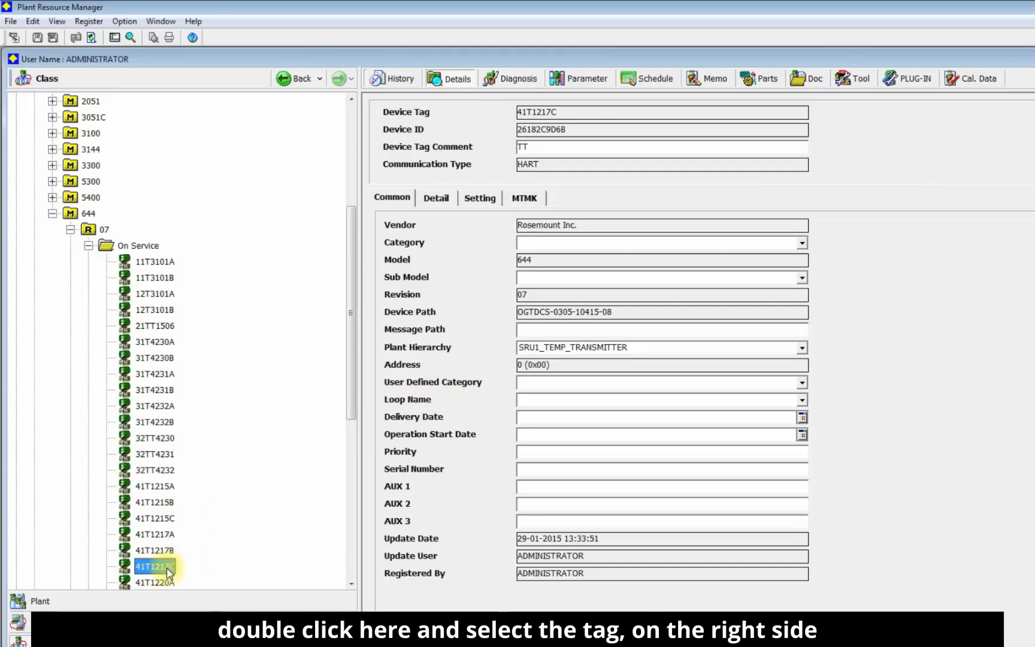
Step: Open device 41T1217C in DTM Works and check its analog output (AO) and percent range readings
right_click(168, 570)
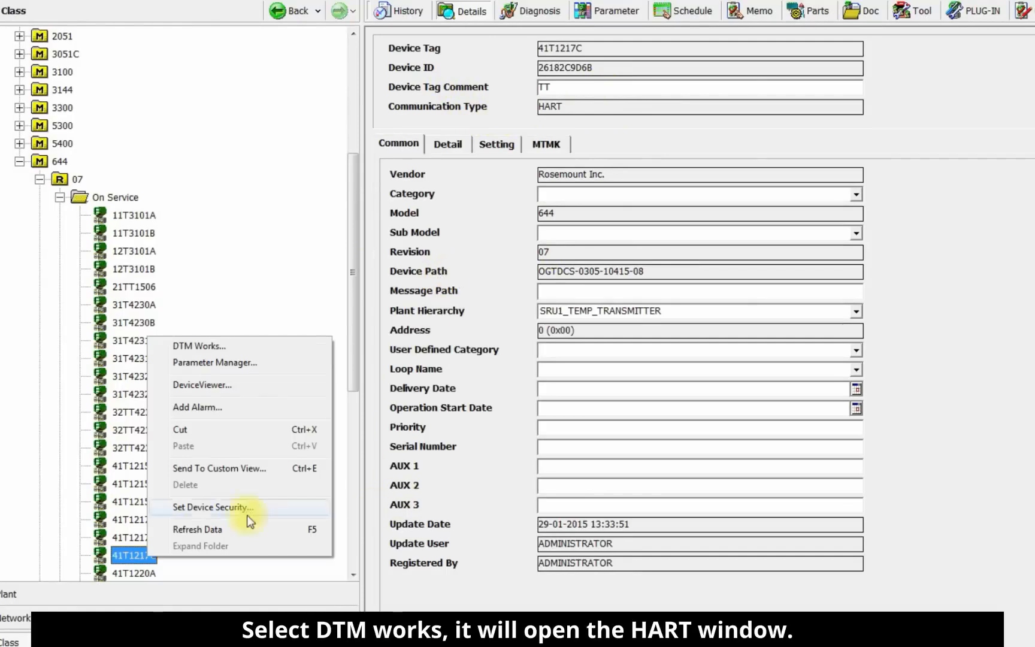
click(274, 346)
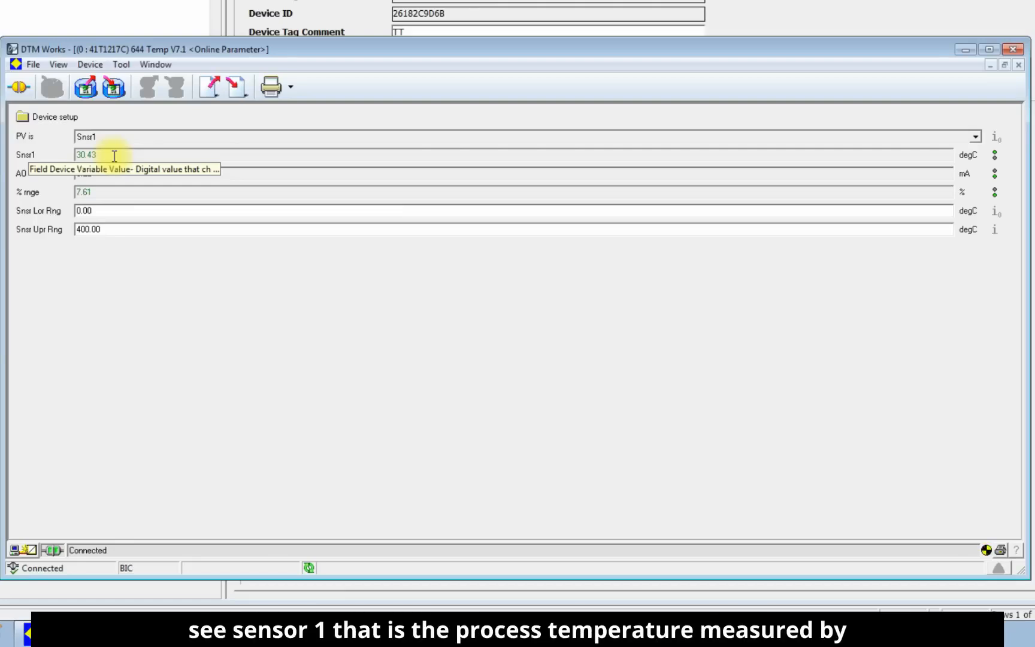
drag(359, 50, 429, 22)
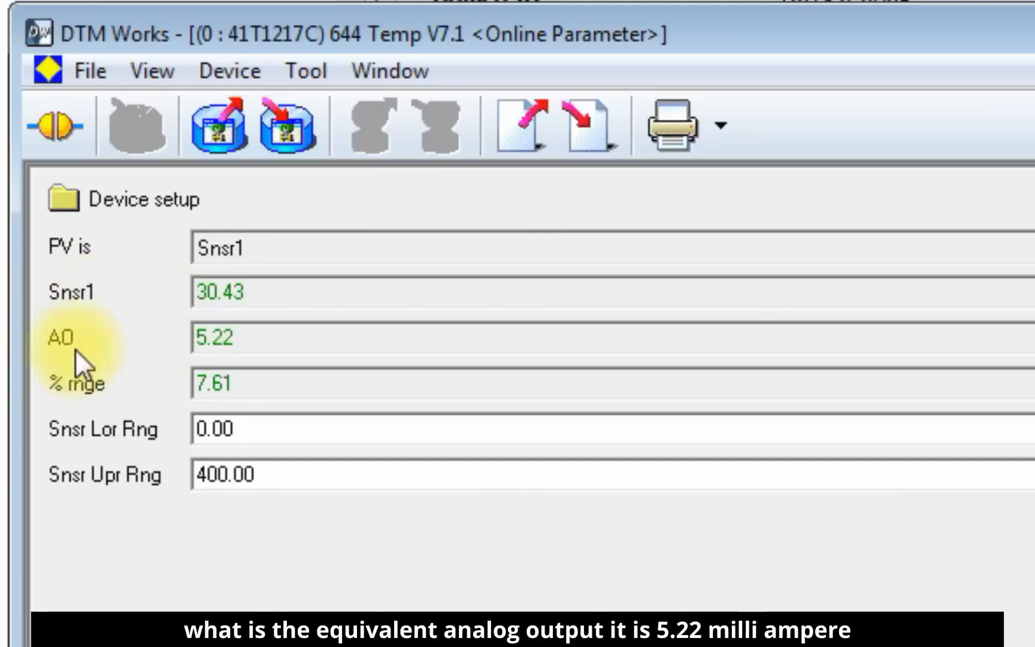
drag(271, 342, 171, 335)
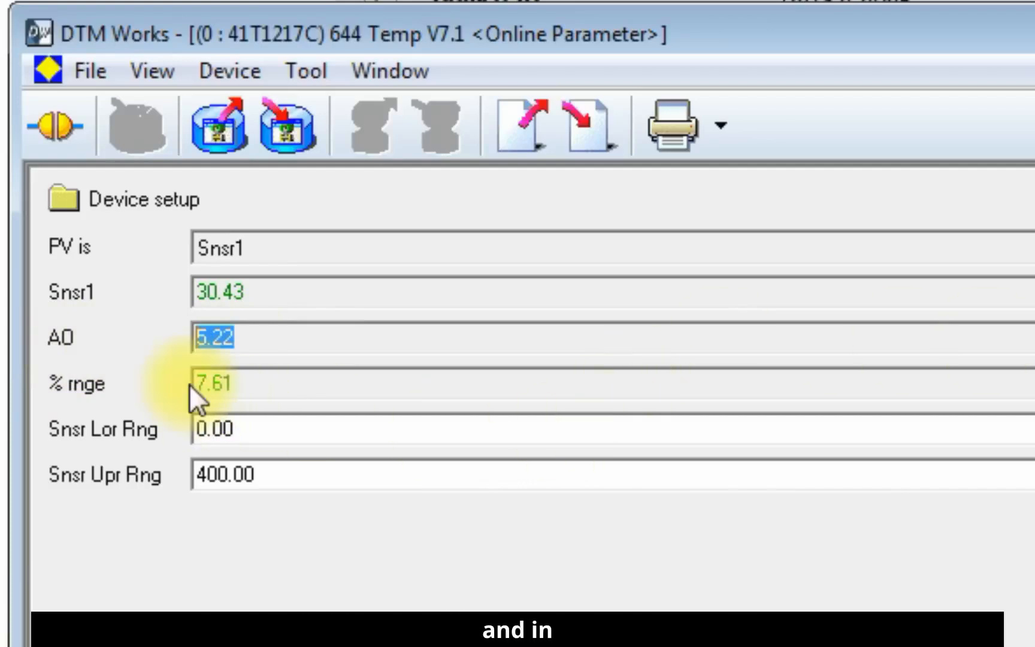
drag(259, 386, 168, 384)
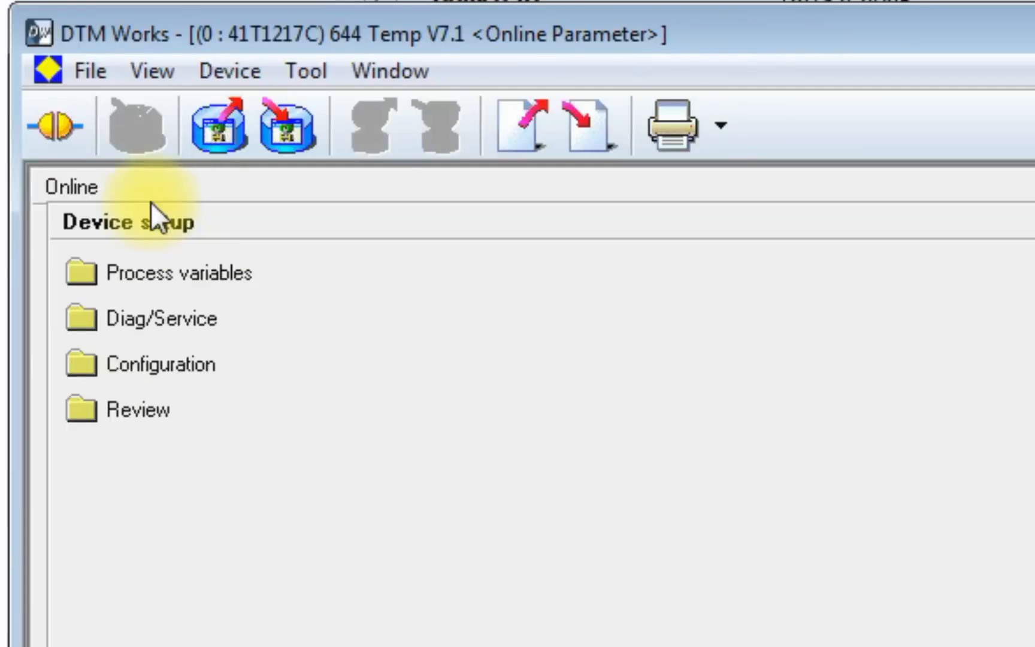
Step: Examine the device's Configuration pages, including Variable Mapping, Sensor Config and Measuremnt Fltring
click(224, 364)
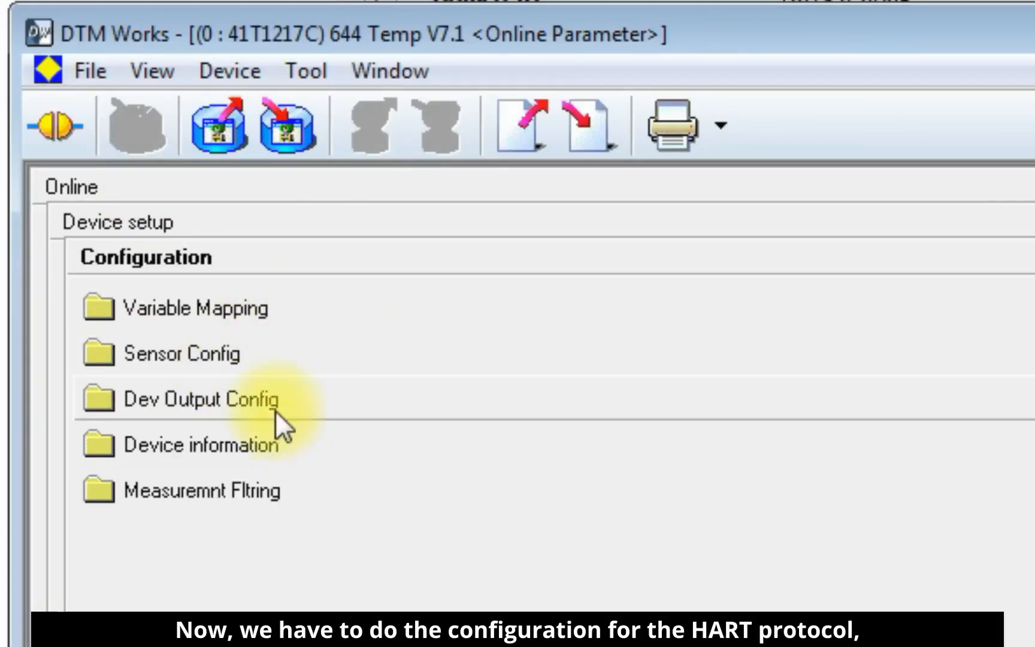
click(262, 313)
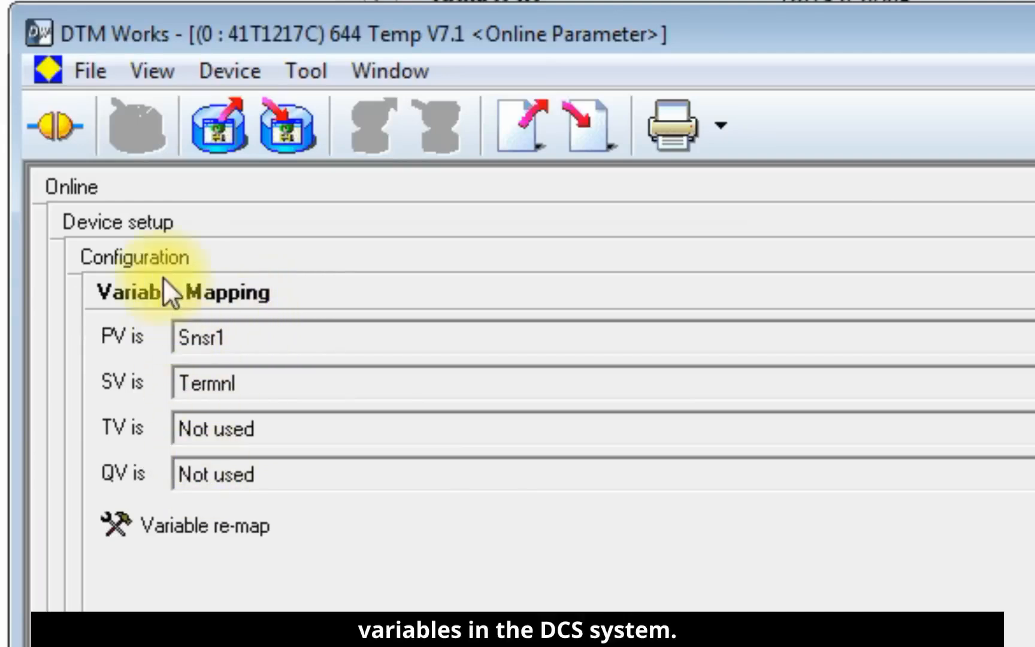
click(145, 266)
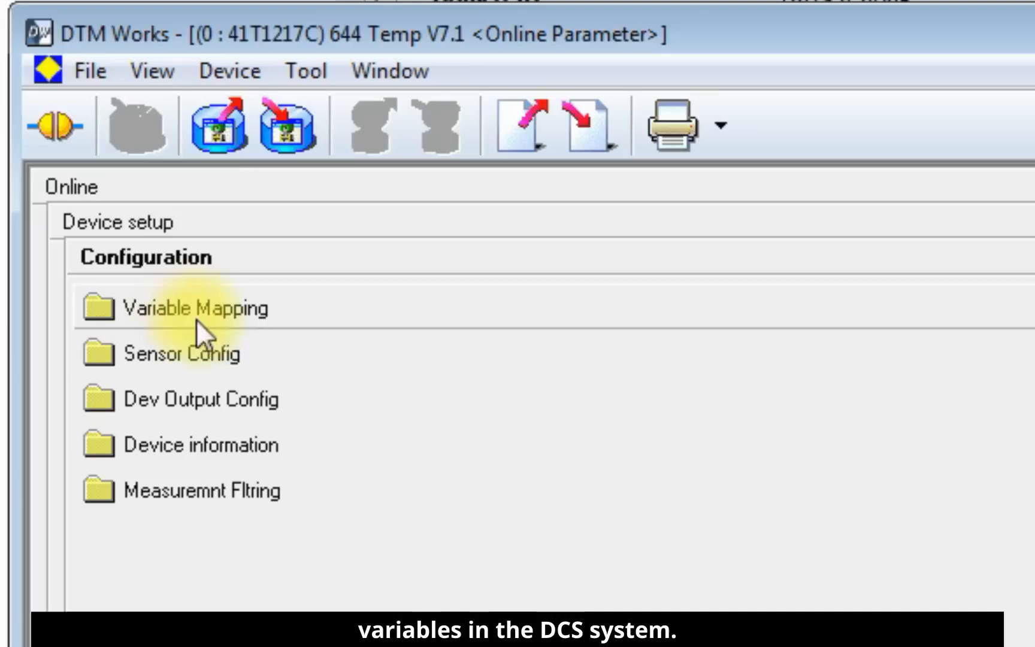
click(223, 363)
click(178, 267)
click(205, 433)
click(224, 251)
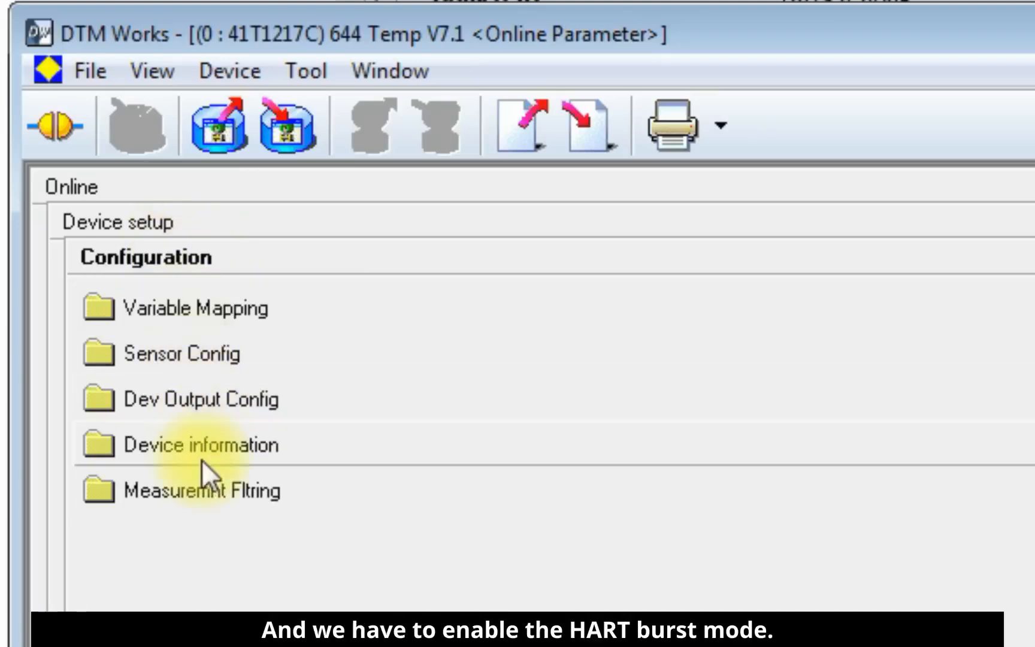
click(209, 467)
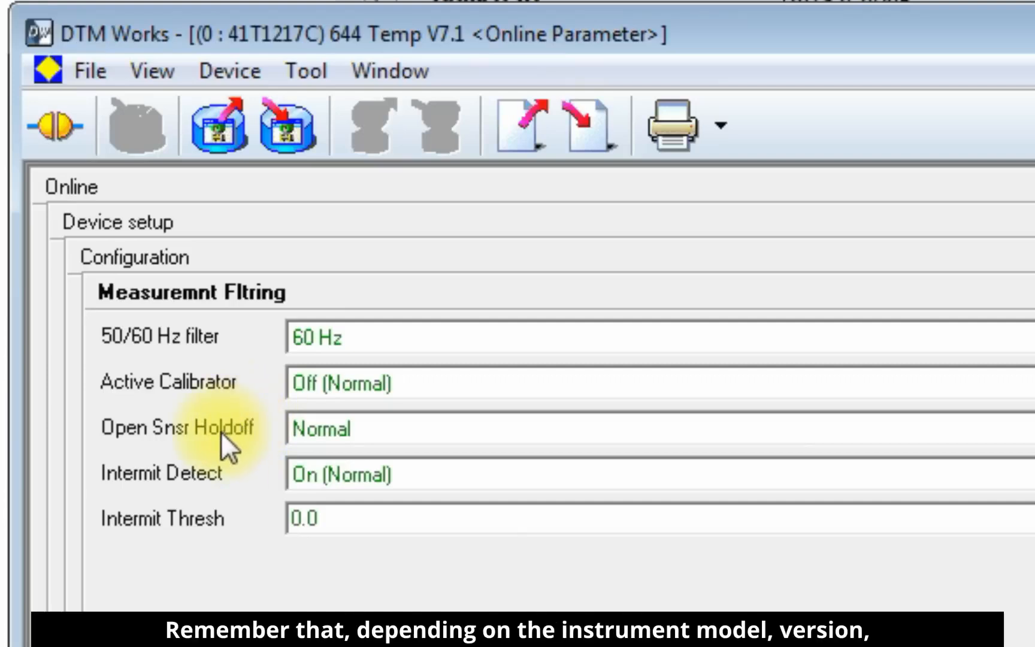
click(179, 258)
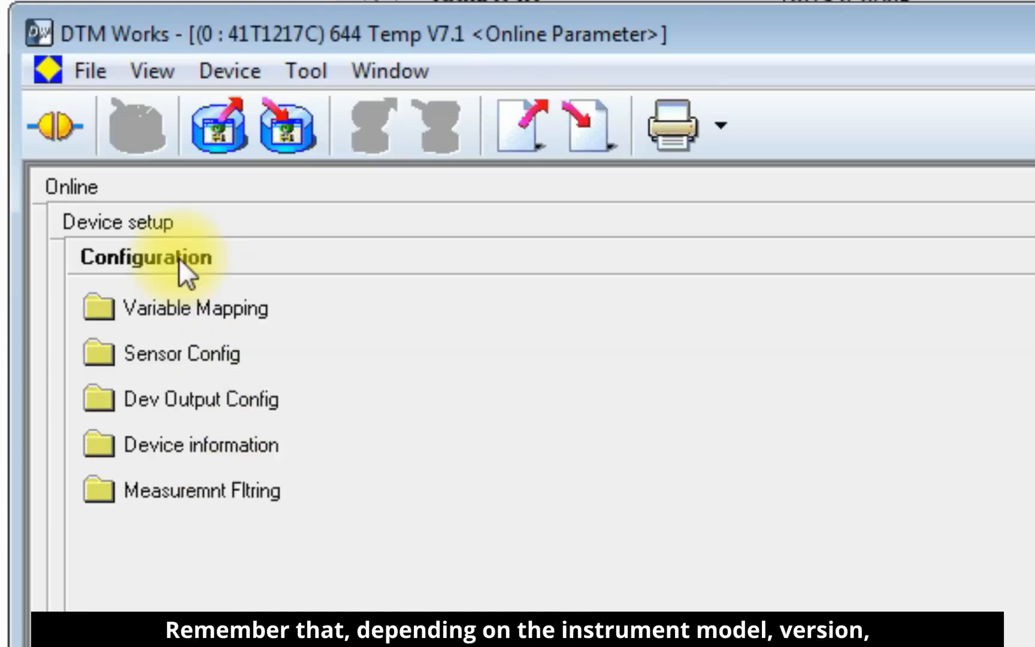
Step: Examine the Snsr1 and Termnl readings in Transmitter Vars under the device's Process variables
click(126, 221)
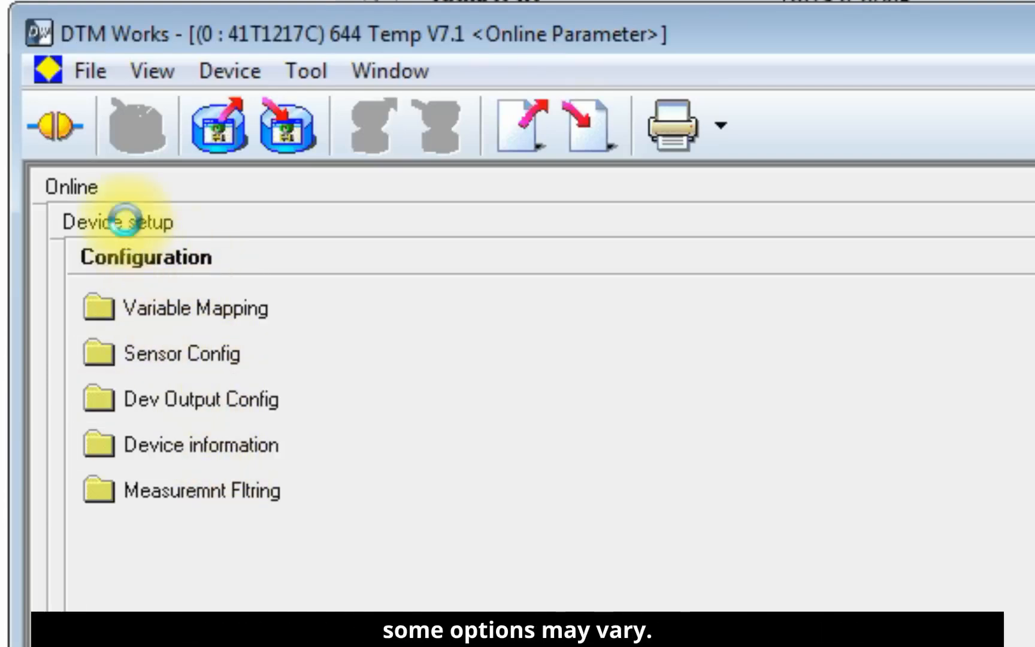
click(171, 272)
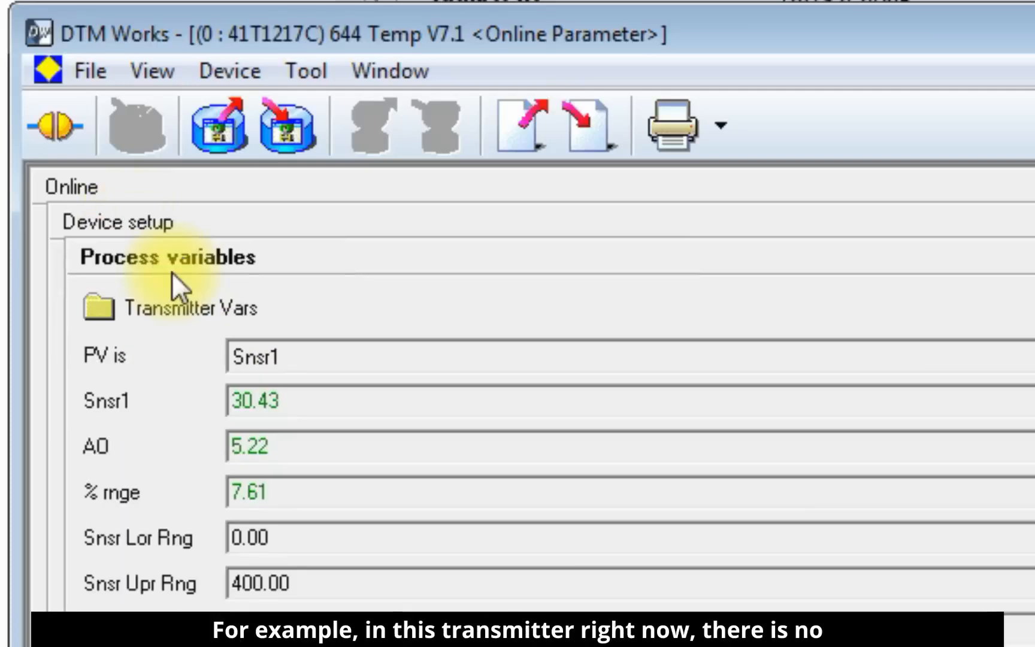
click(200, 310)
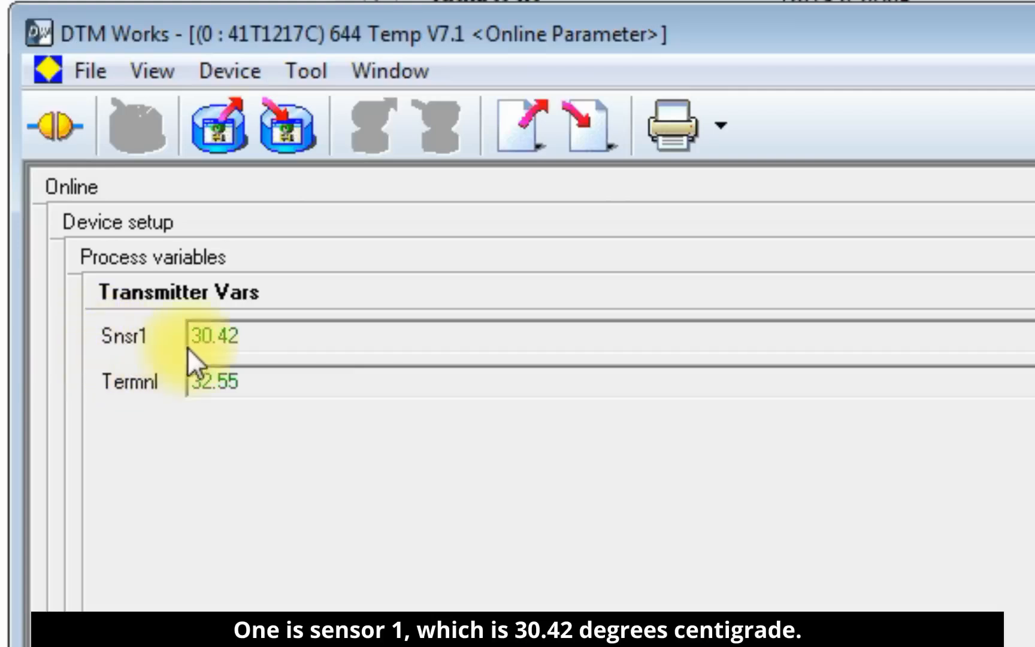
drag(273, 337, 146, 320)
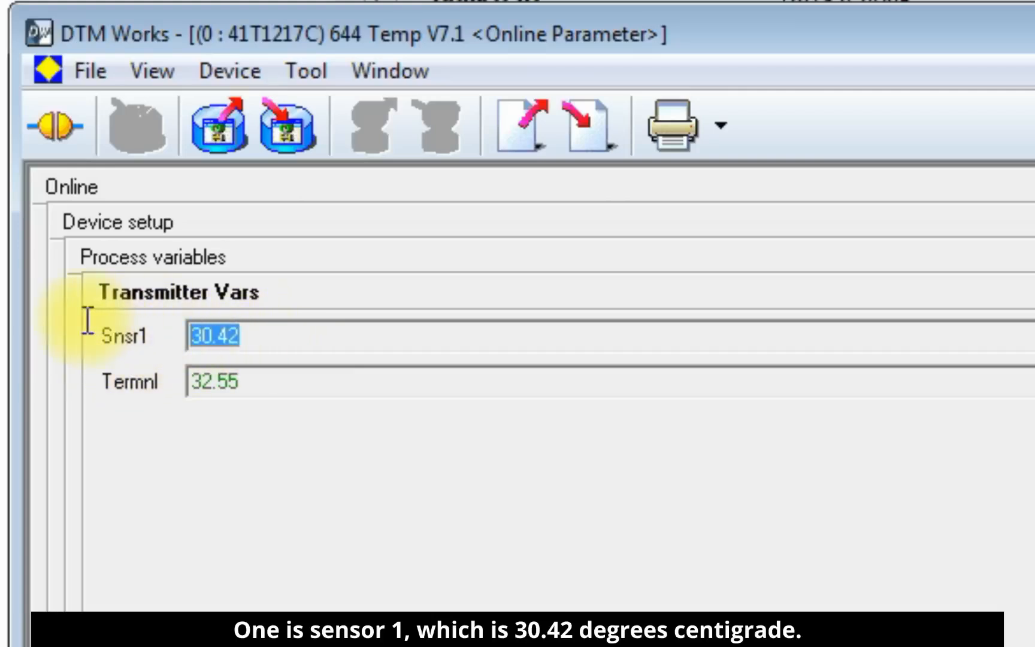
click(274, 338)
drag(274, 337, 167, 342)
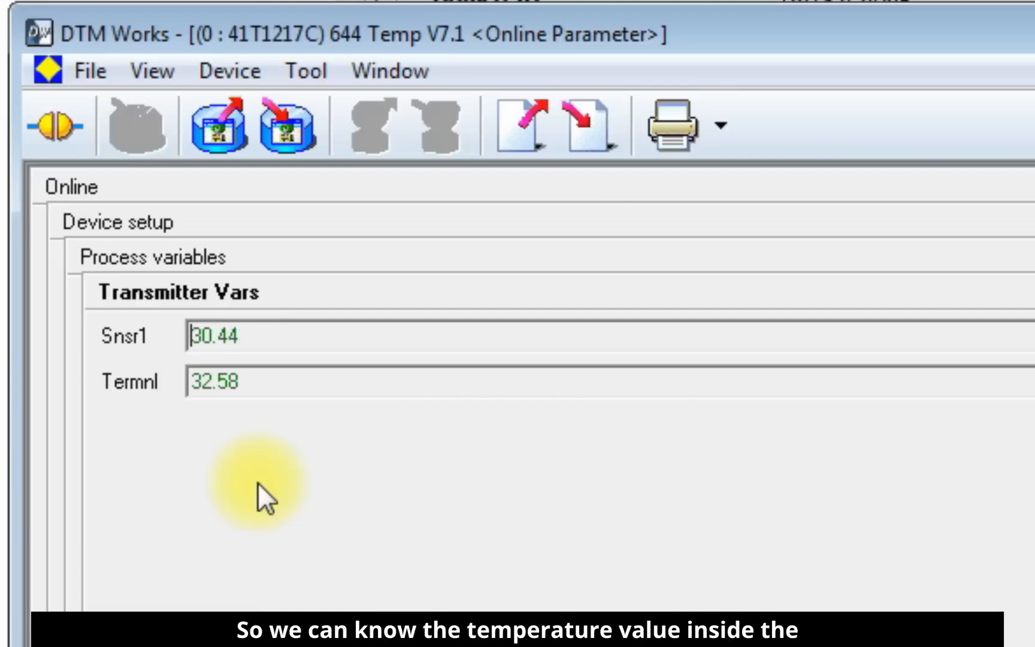
click(266, 383)
drag(266, 384, 185, 388)
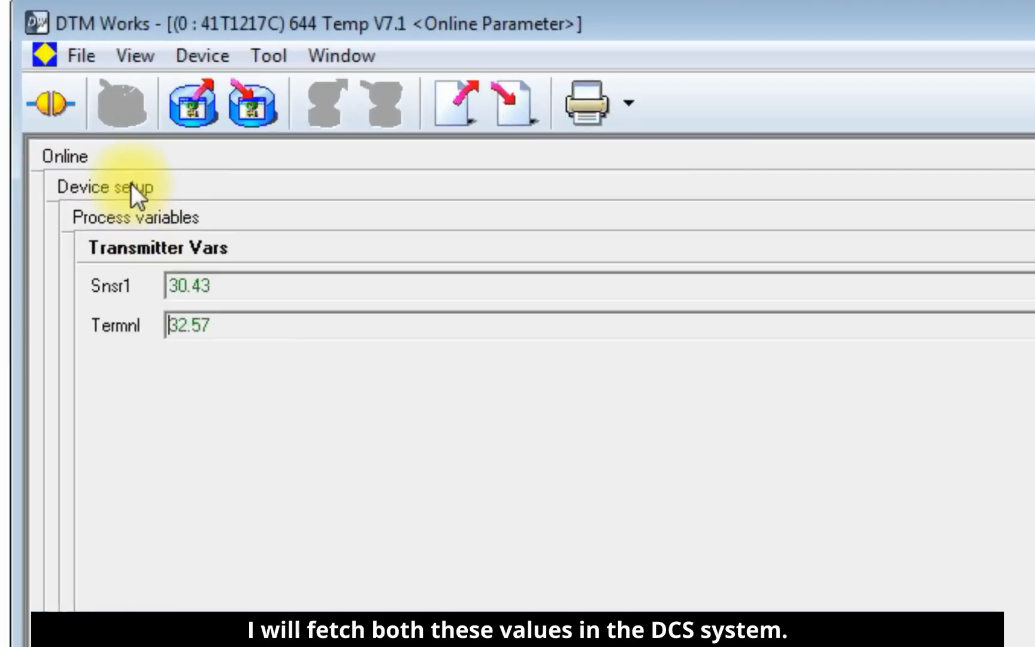
Step: Review the PV and SV assignments in the Variable Mapping configuration, including the choices available for PV
click(240, 192)
click(157, 311)
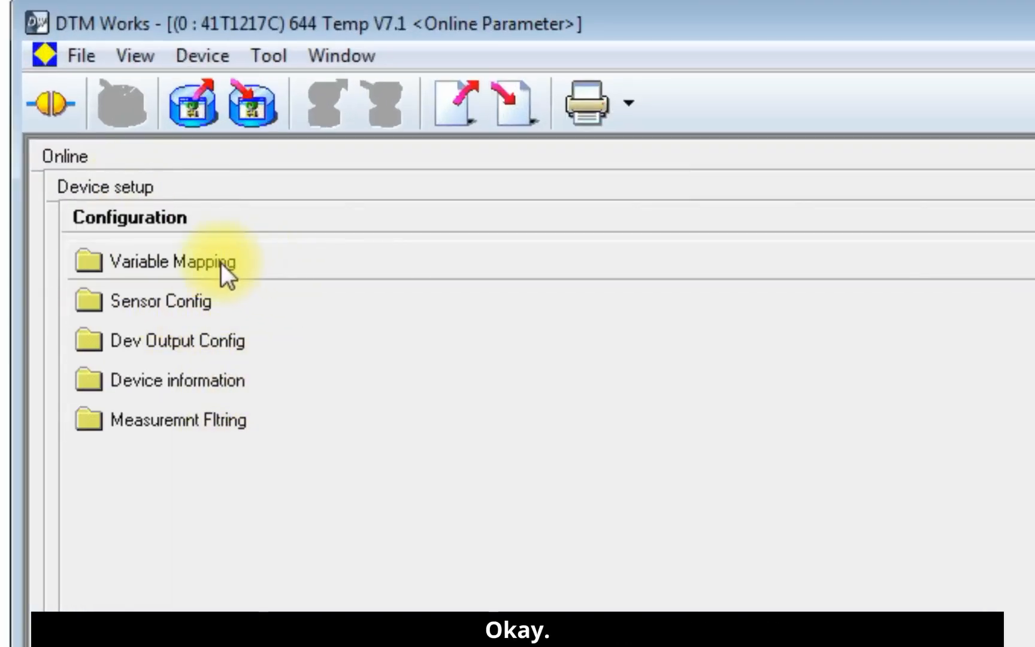
click(259, 264)
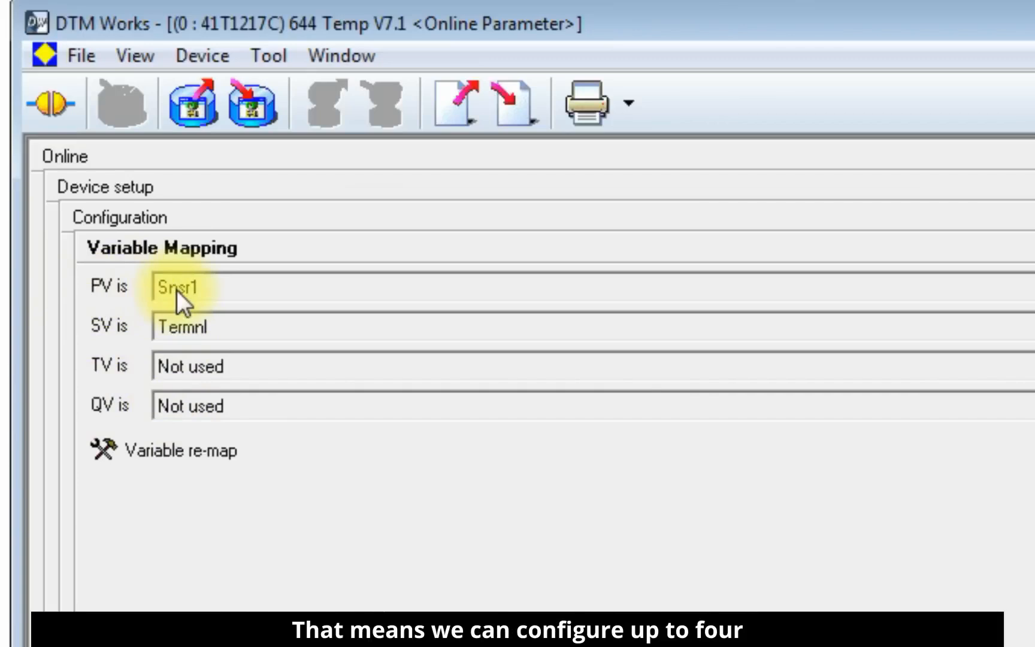
click(259, 288)
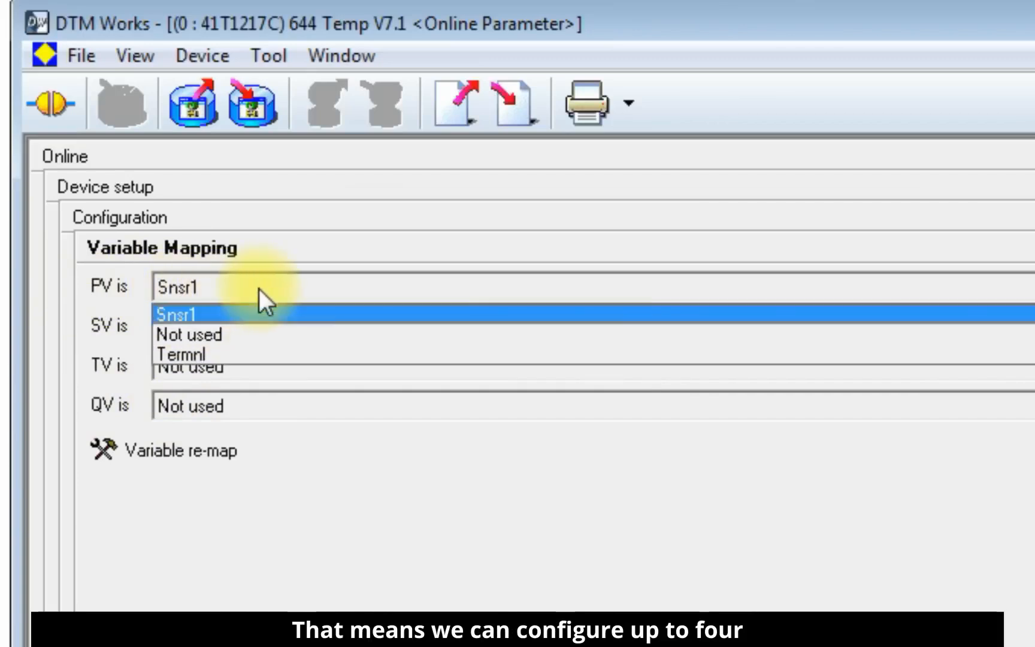
click(259, 287)
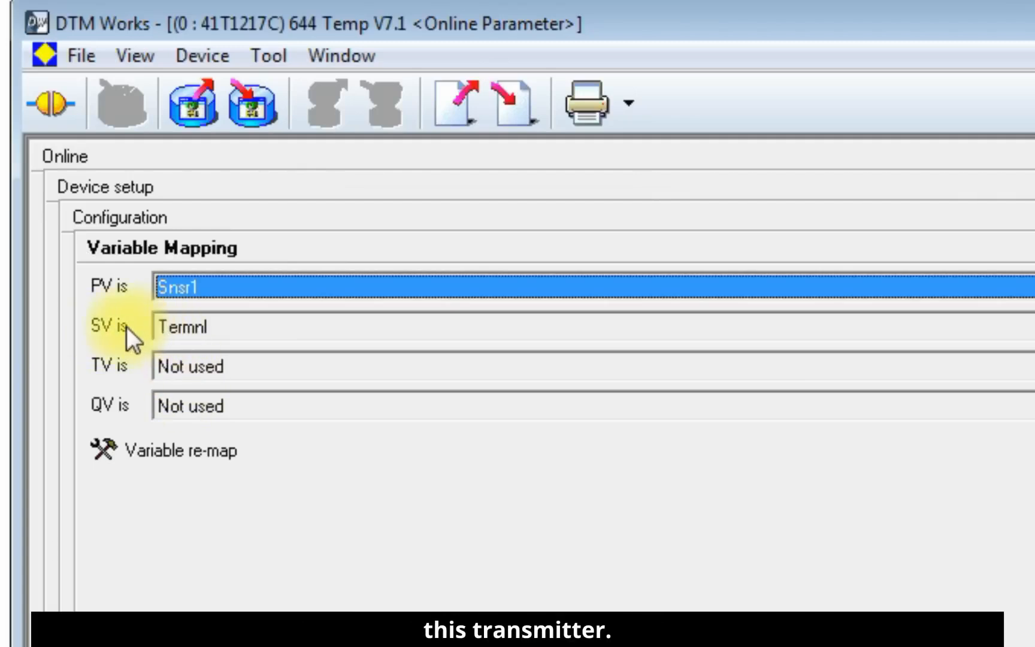
click(240, 338)
click(241, 336)
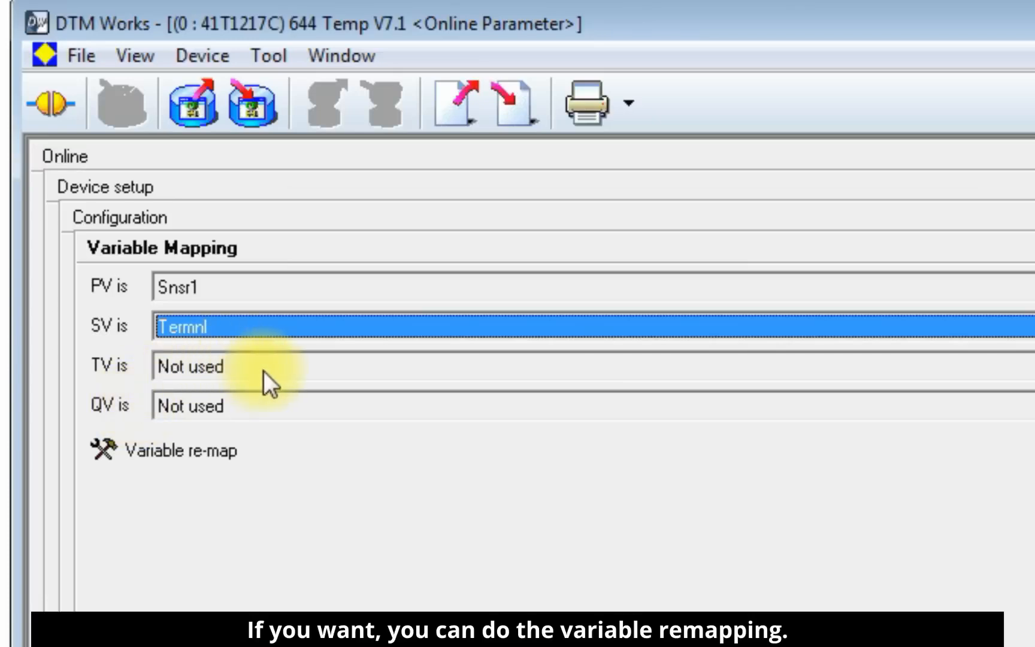
Step: Check the variable choices offered for TV in Variable Mapping, leaving the assignment as Not used
click(329, 366)
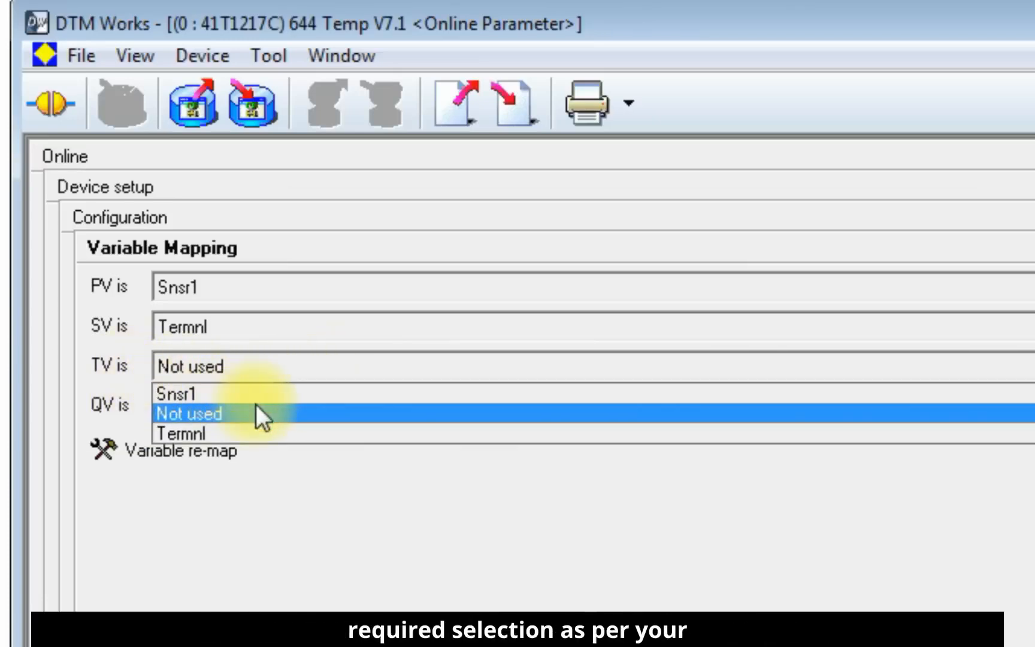
click(247, 477)
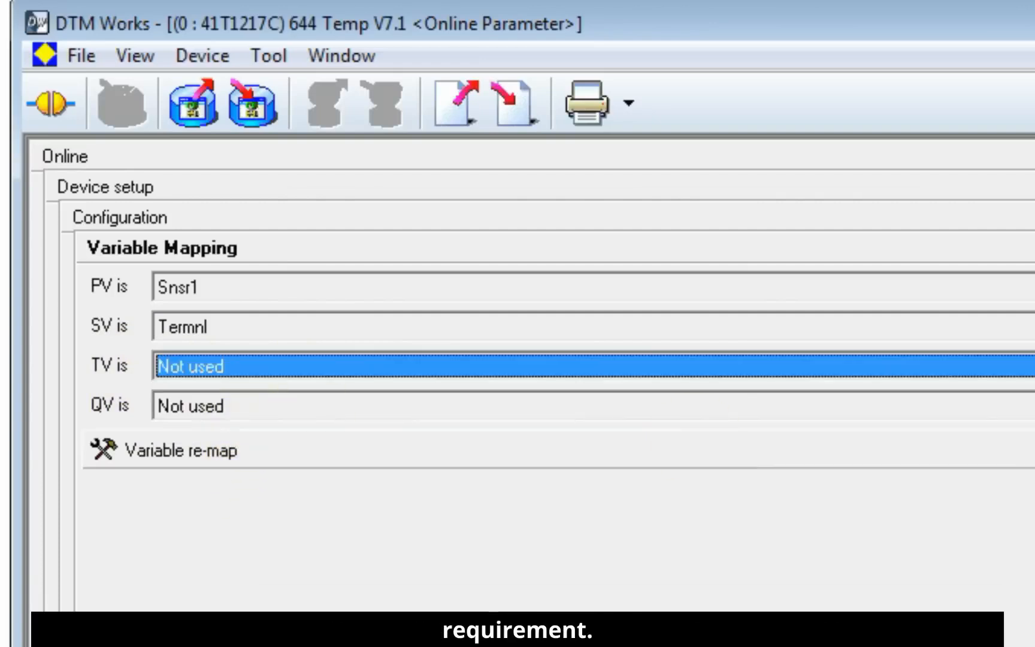
click(1019, 366)
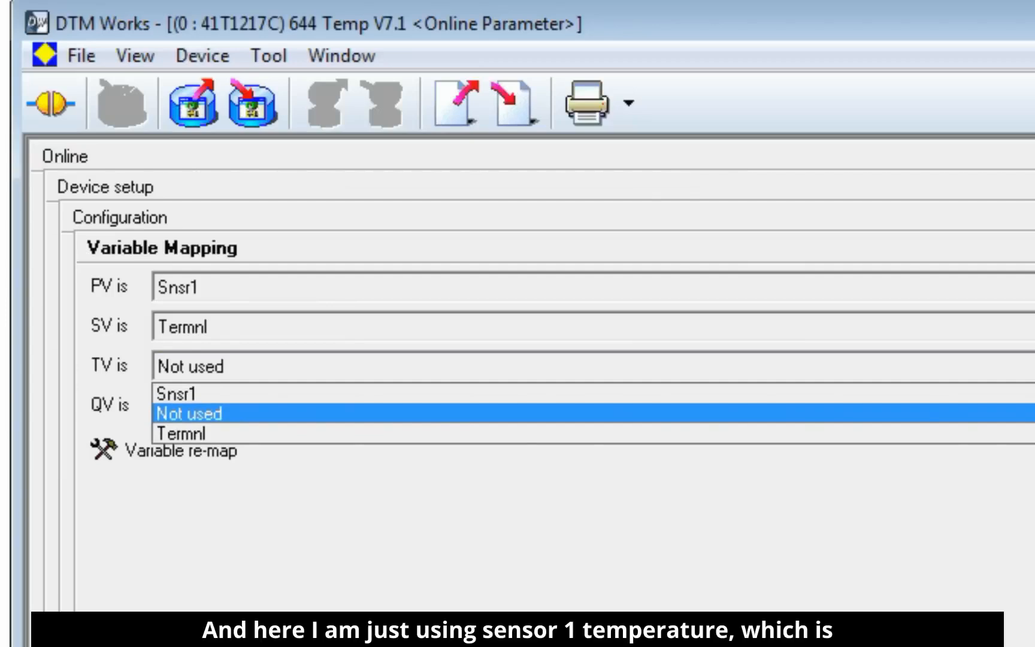
click(839, 629)
click(829, 622)
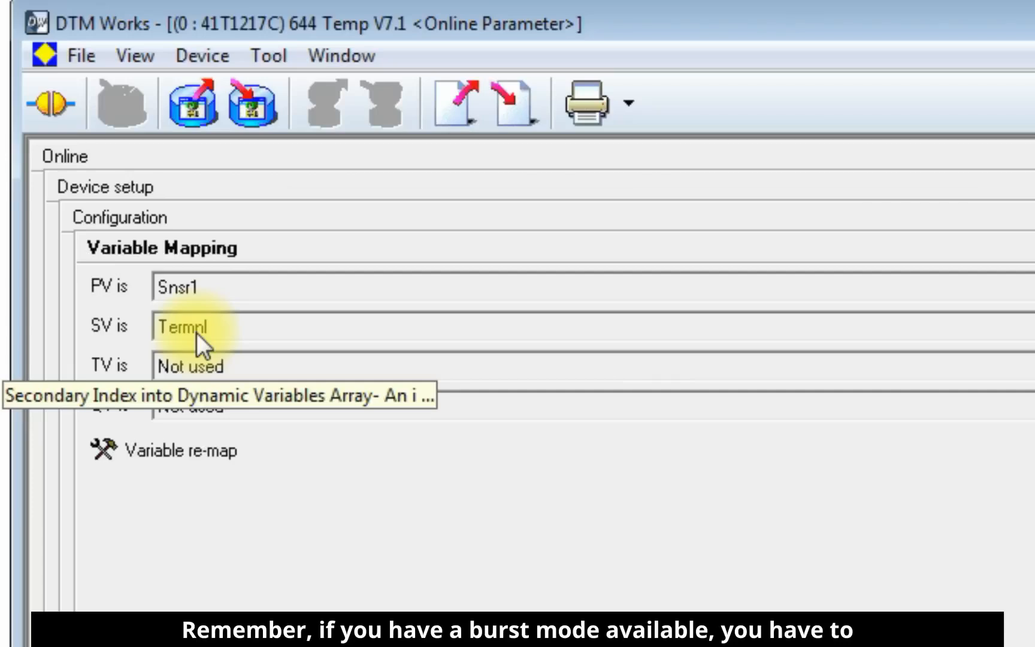
Step: Go back to the device's Process variables page and check the Snsr1 reading
click(102, 188)
click(127, 231)
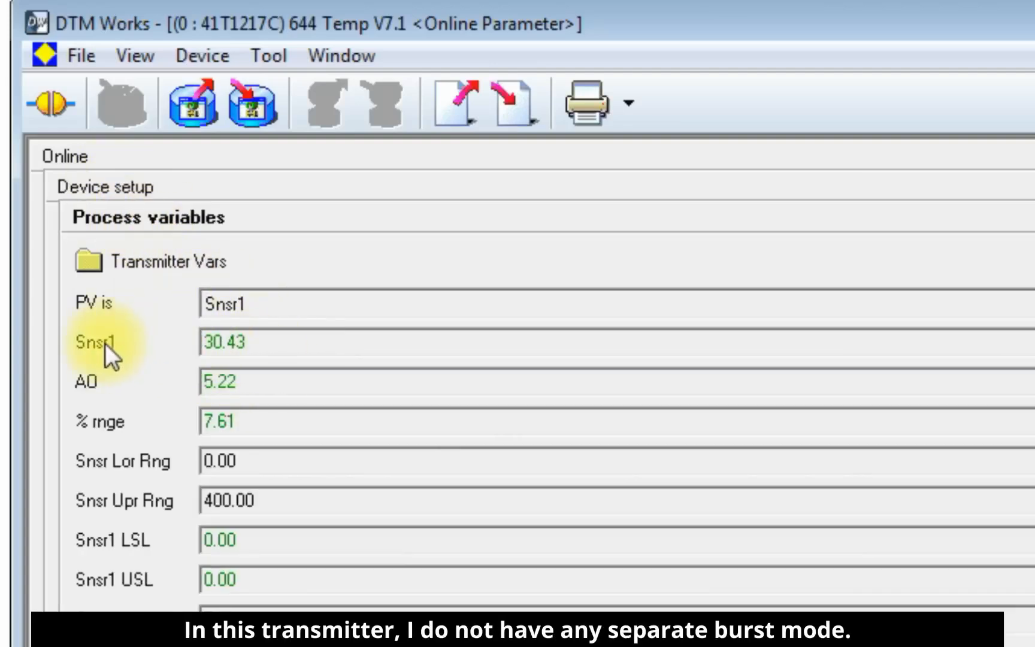
double_click(218, 351)
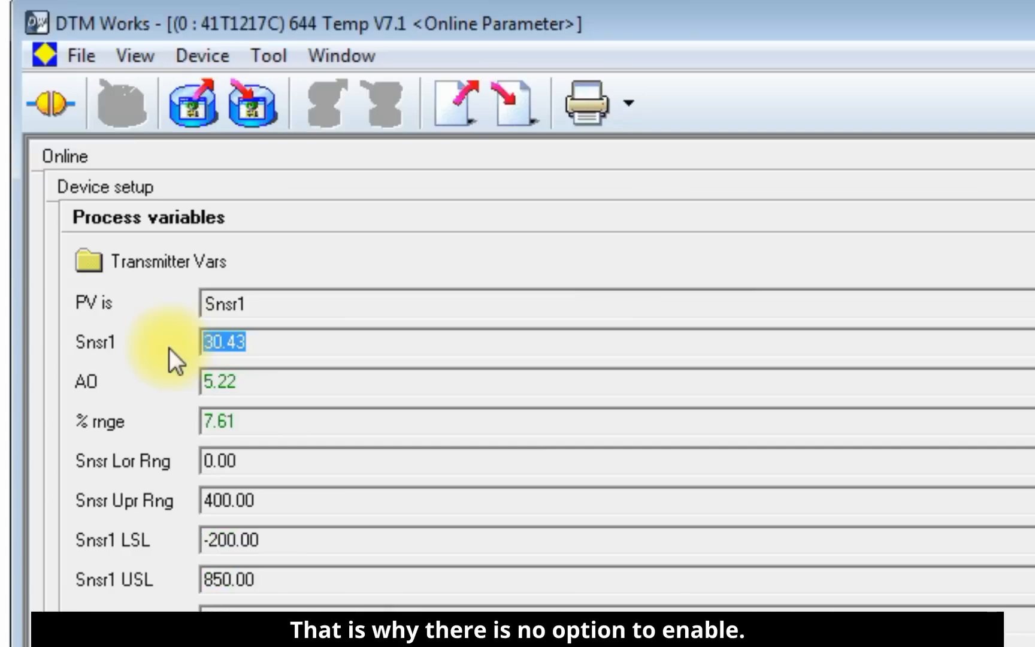
Step: Return to Device setup and reopen Process variables to view the Transmitter Vars readings
click(103, 198)
click(160, 245)
click(107, 195)
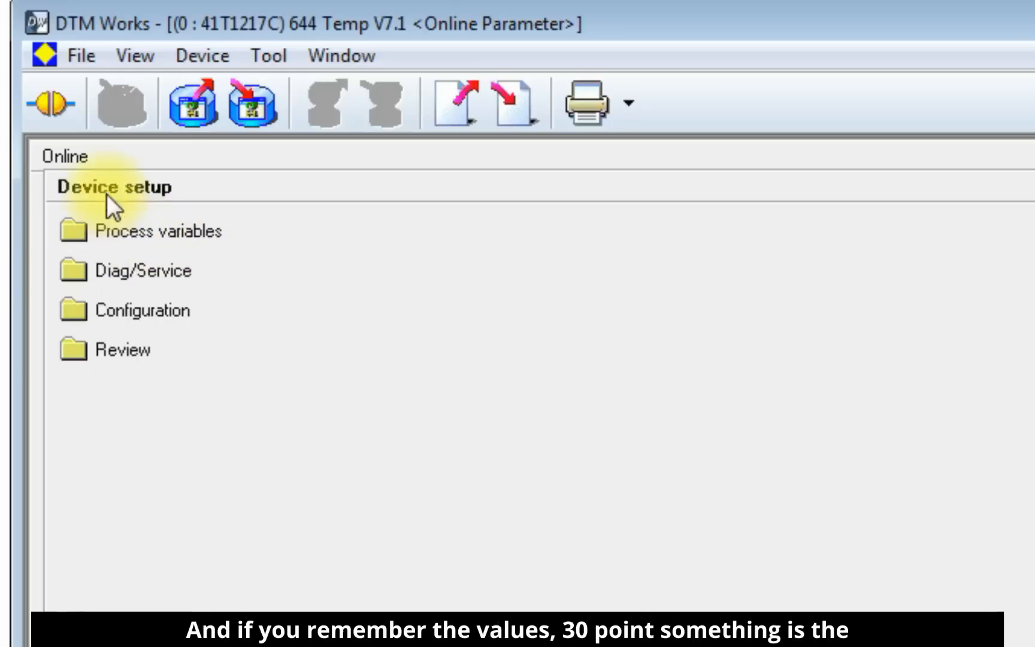
click(132, 233)
click(157, 254)
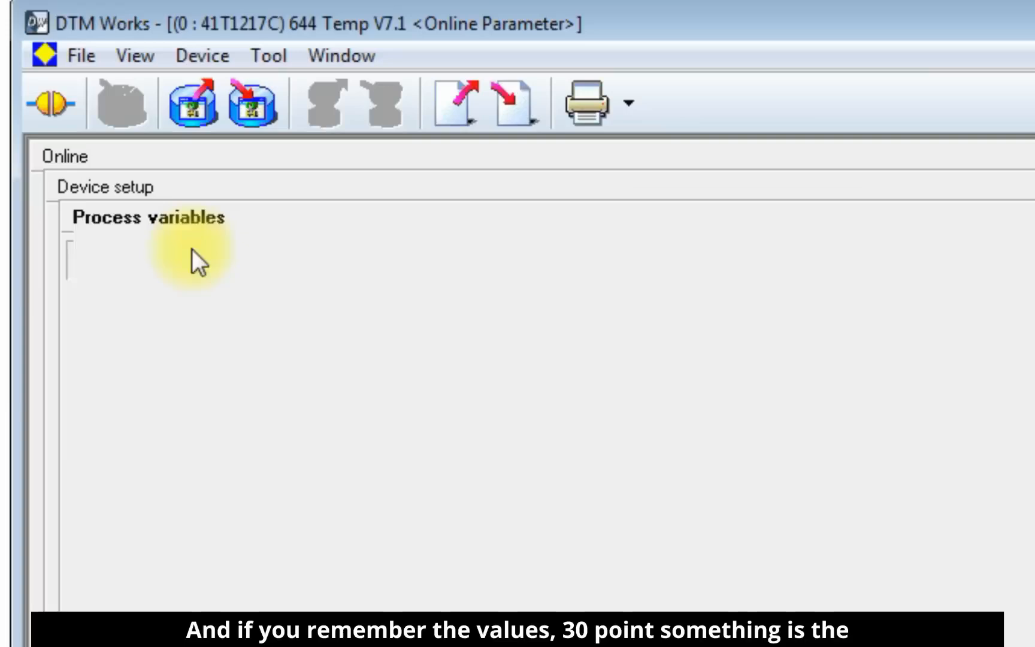